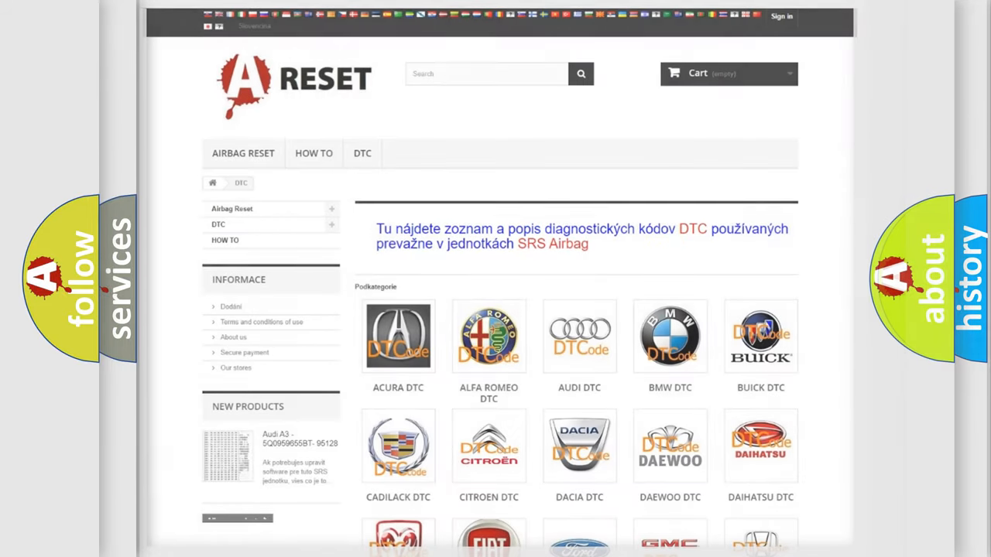
pyautogui.scroll(-5, 496, 279)
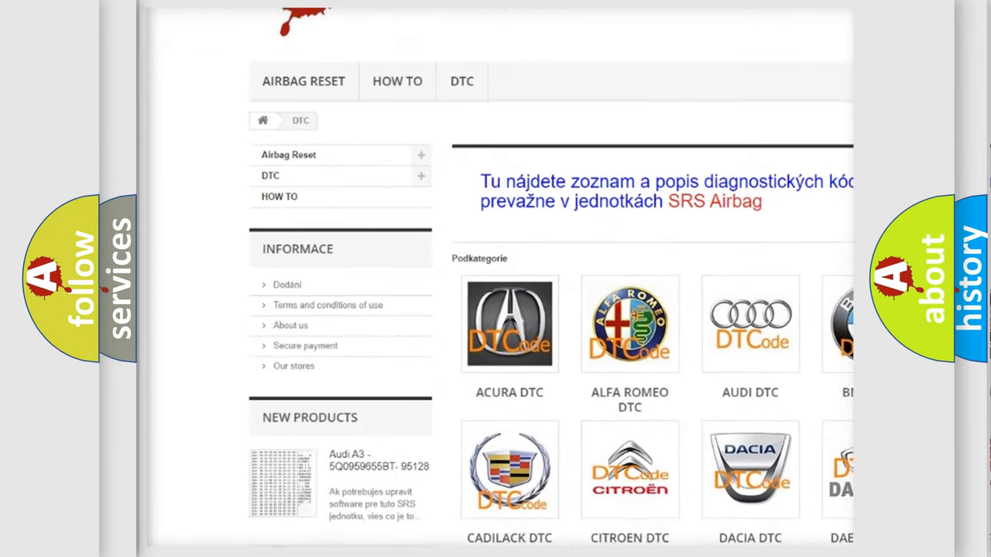